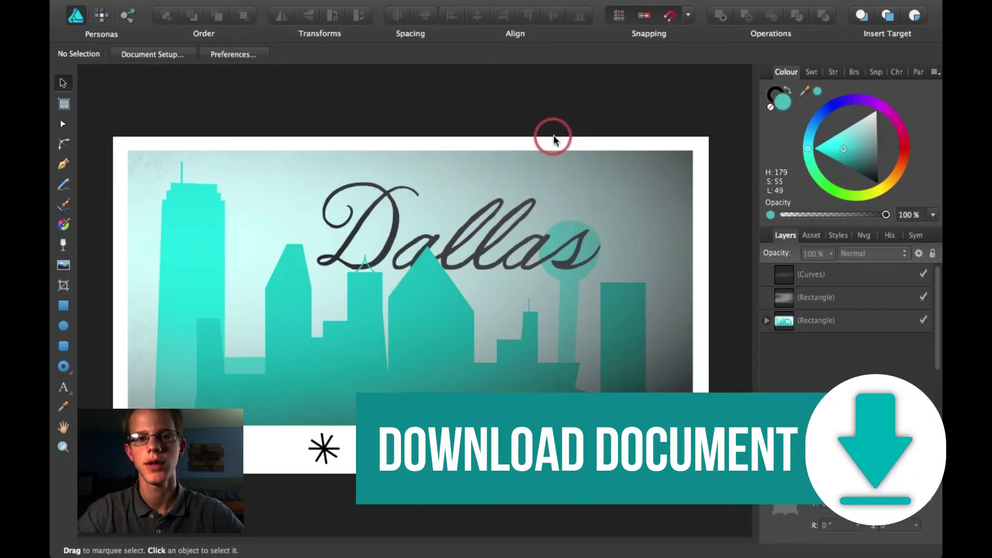
- Preview the insert-inside and other insertion-target options, then clear the selection
scroll(530, 278, left, 2)
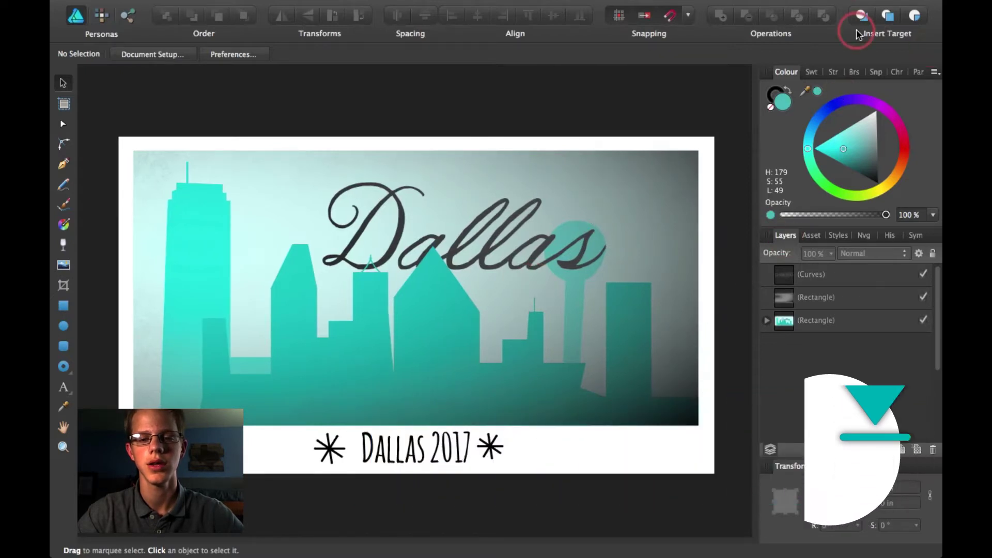
click(918, 22)
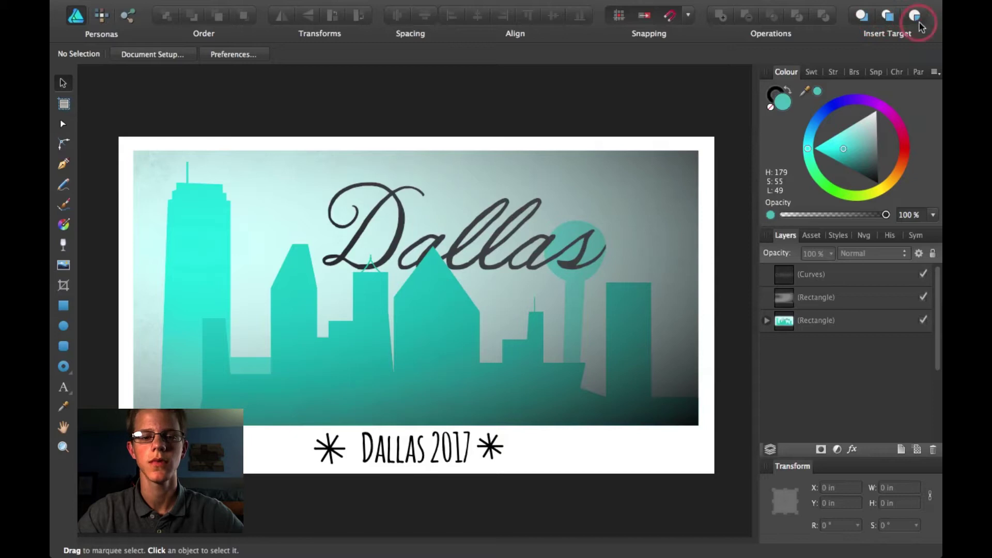
click(884, 16)
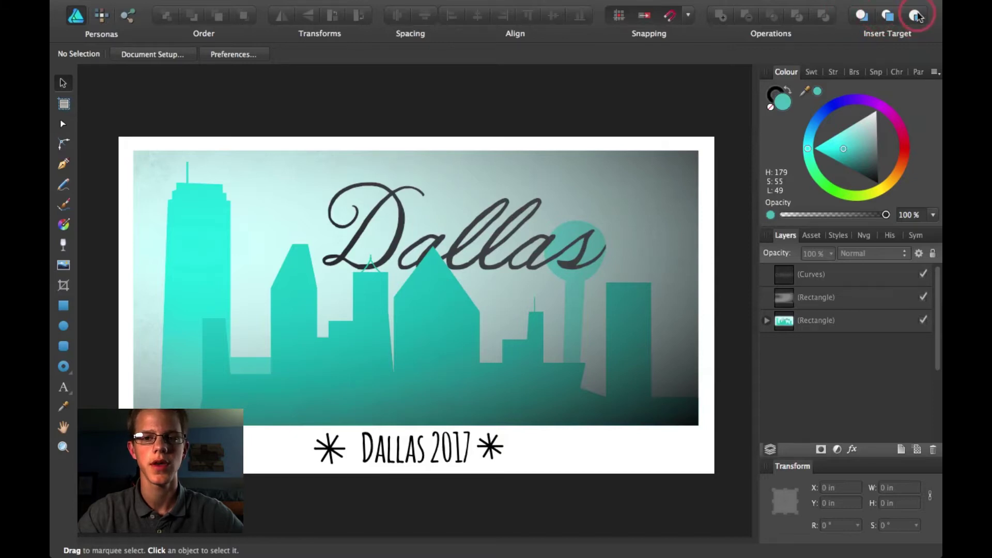
click(600, 104)
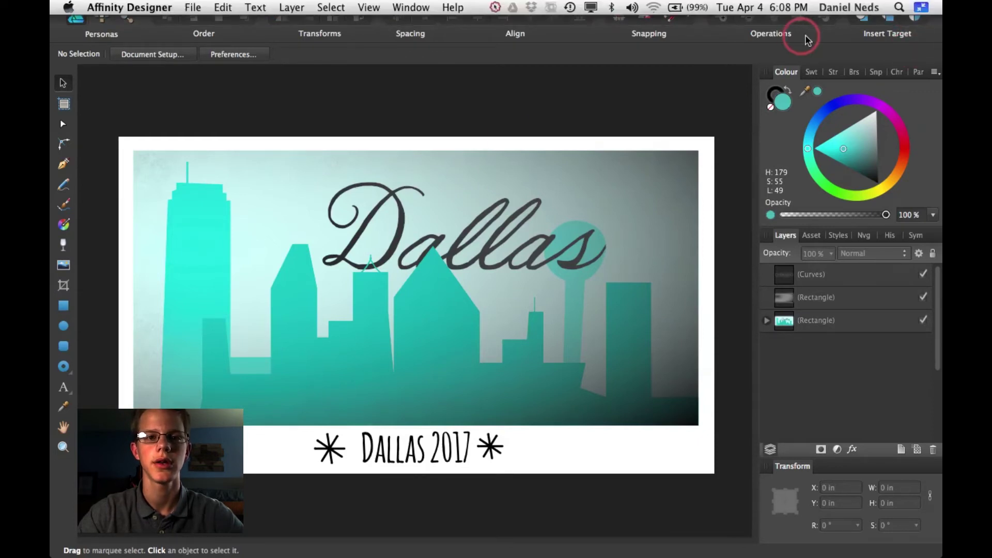
- Customise the toolbar to add the Insert Target options
click(368, 7)
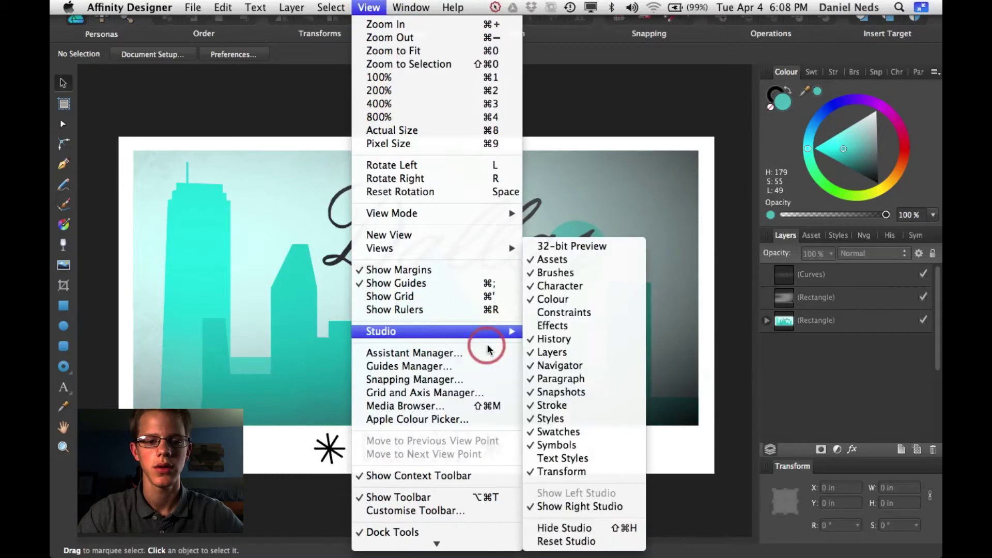
click(459, 509)
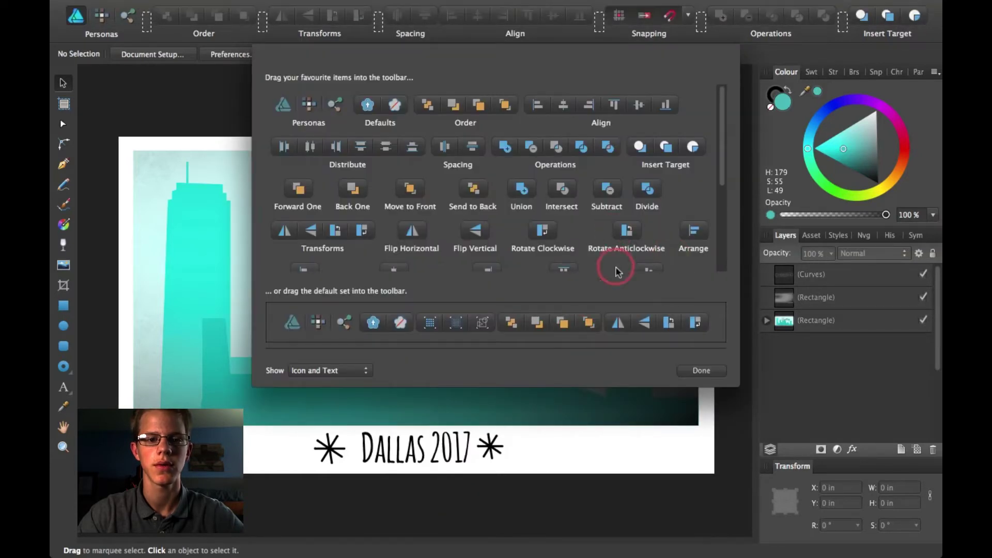
scroll(616, 266, down, 3)
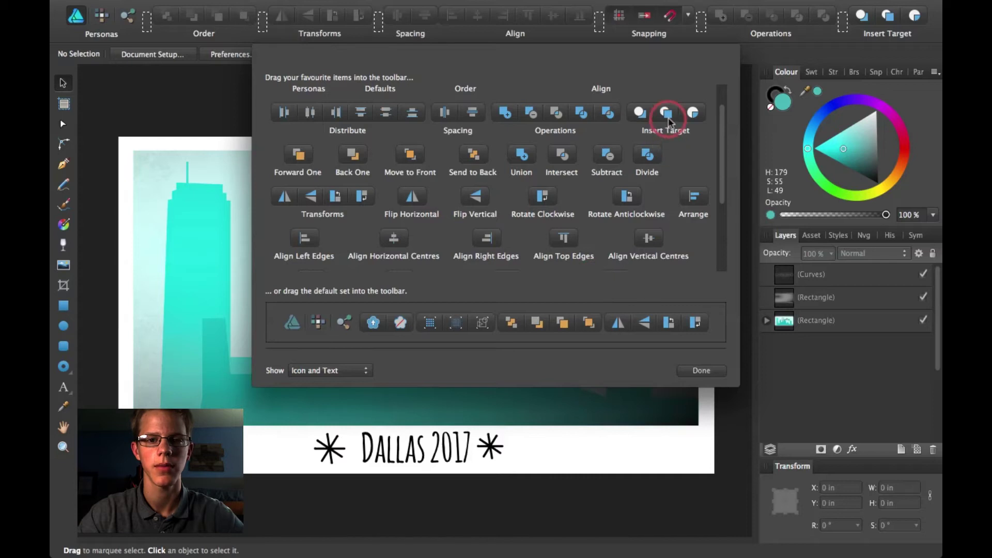
drag(667, 124, 626, 21)
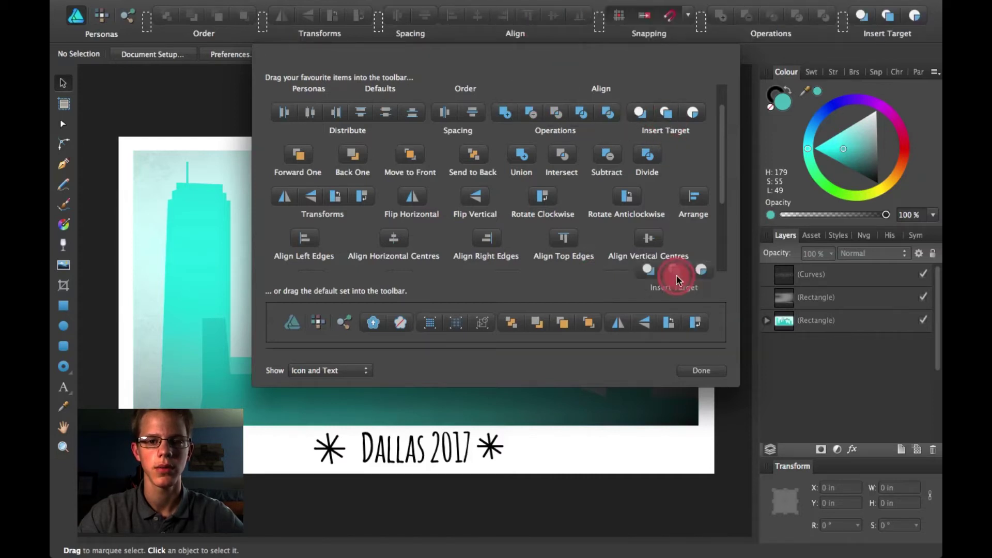
click(703, 371)
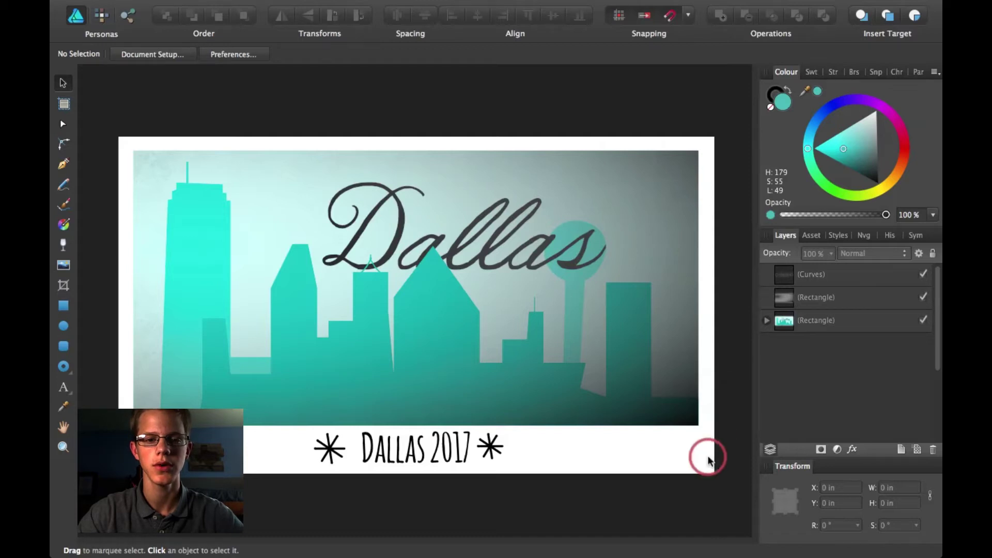
- Select the Rectangle Tool for drawing on the poster
scroll(708, 455, down, 1)
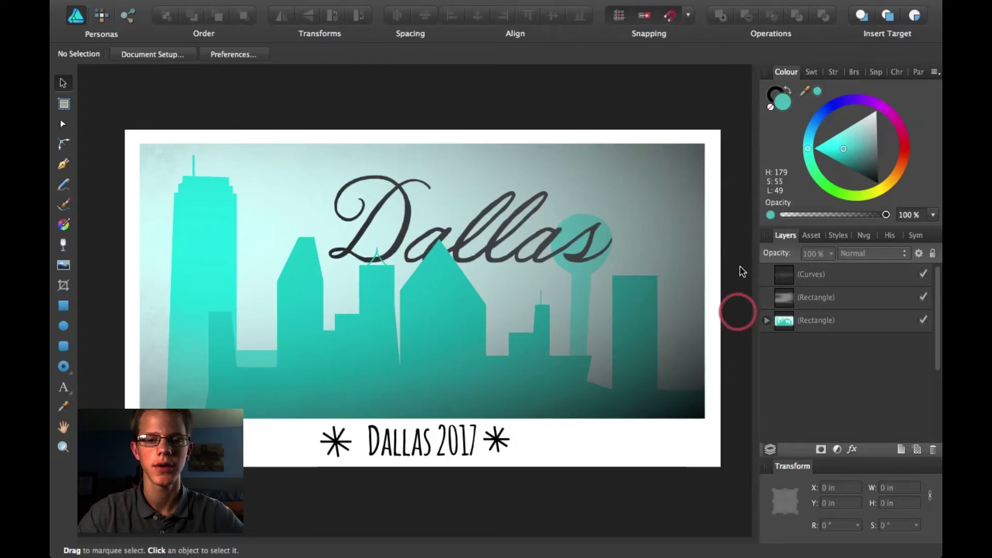
scroll(617, 410, down, 1)
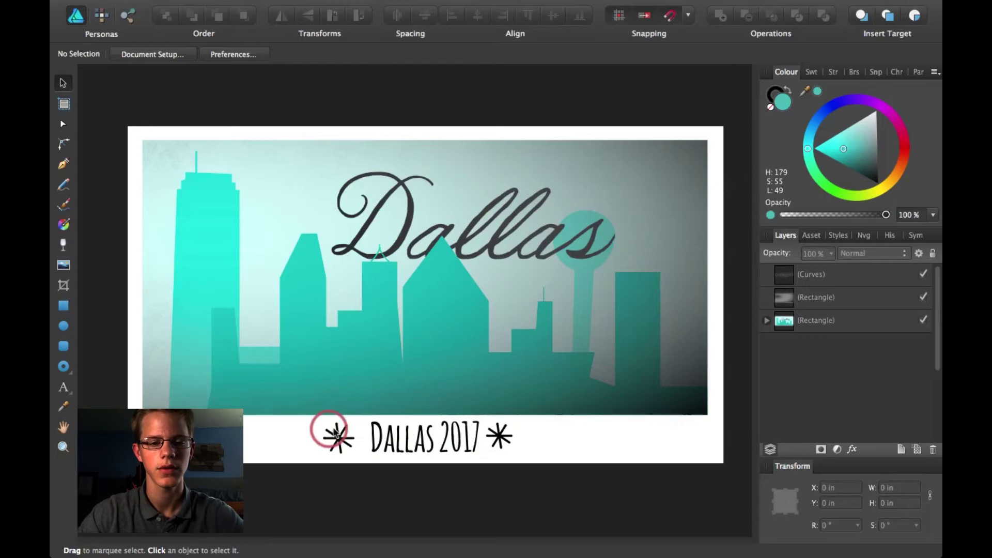
click(74, 309)
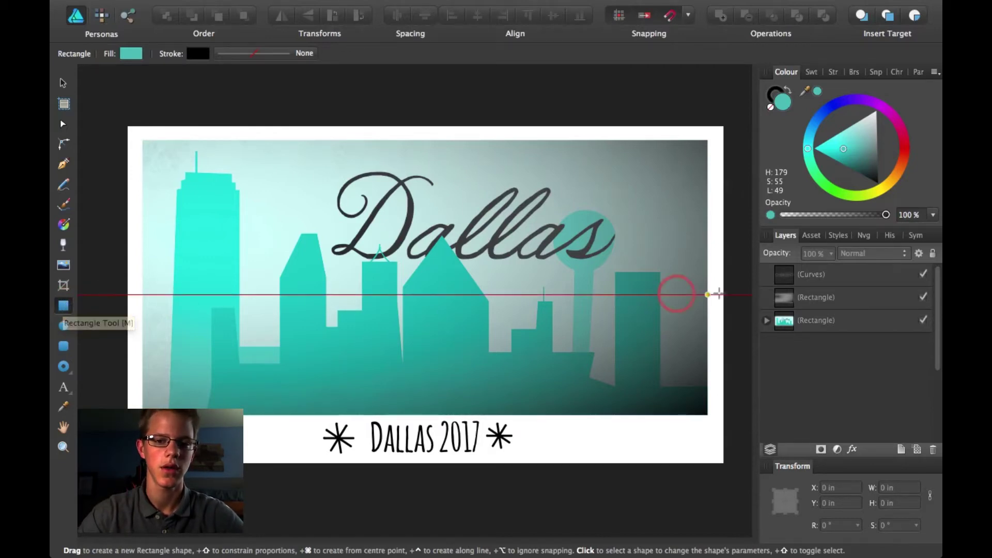
- Select the caption's Curves layer and set Insert Target to inside the selection
click(810, 276)
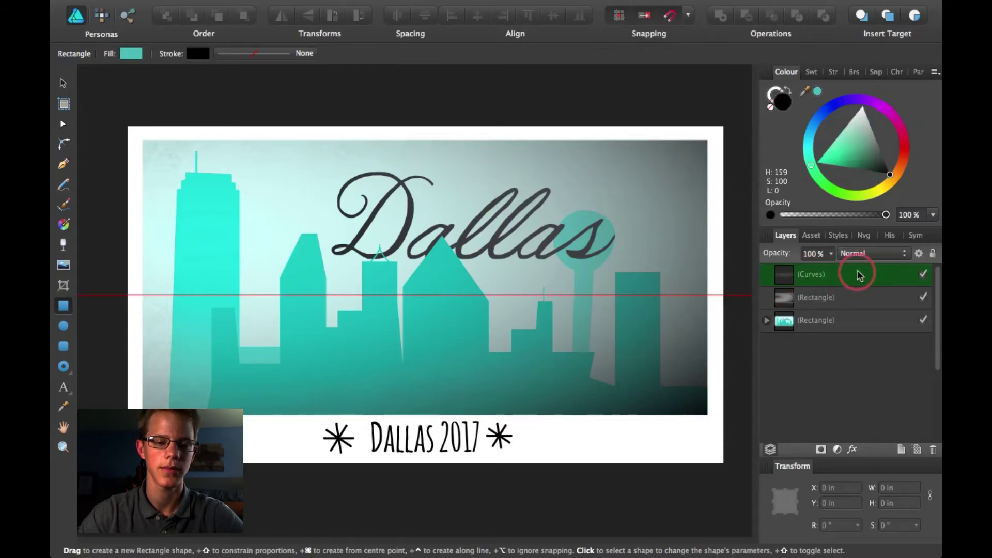
key(a)
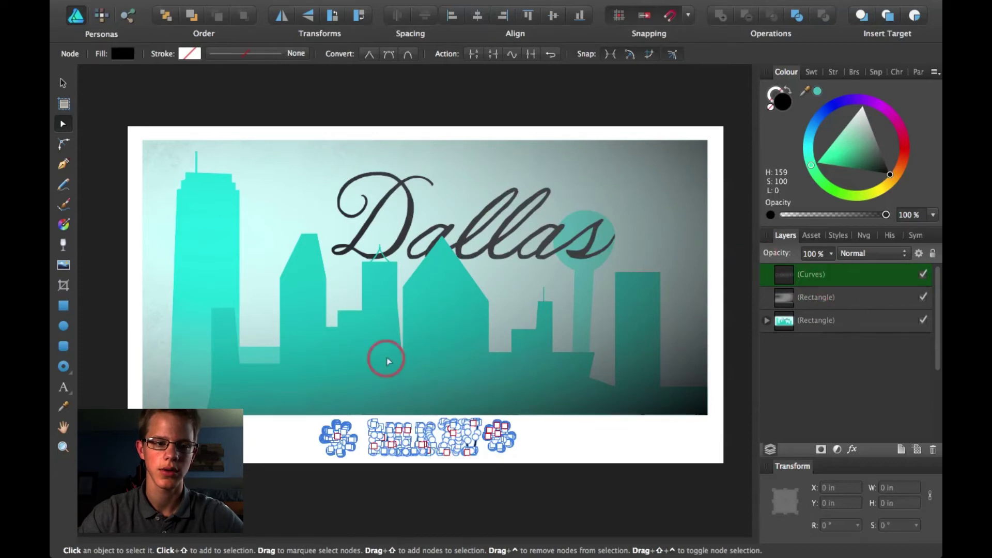
click(63, 305)
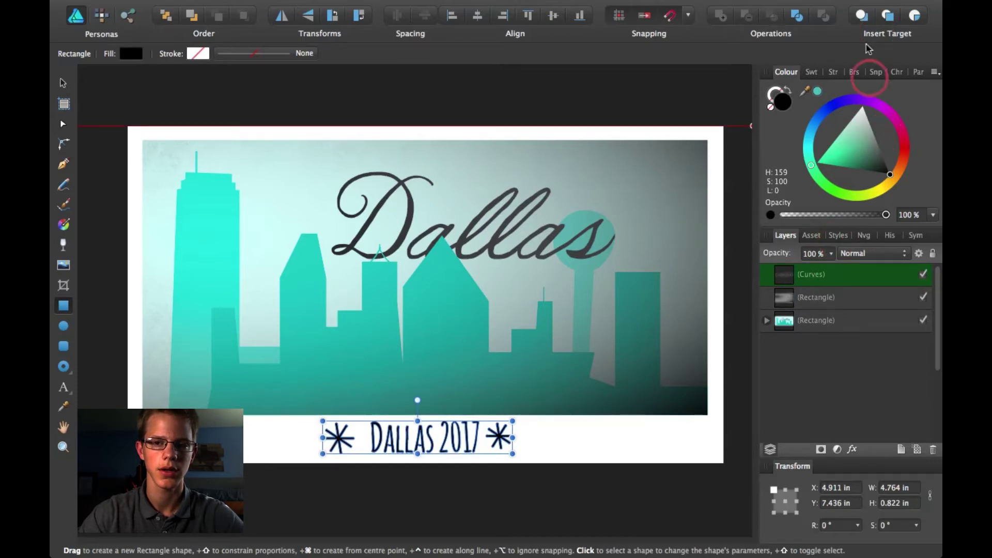
click(916, 16)
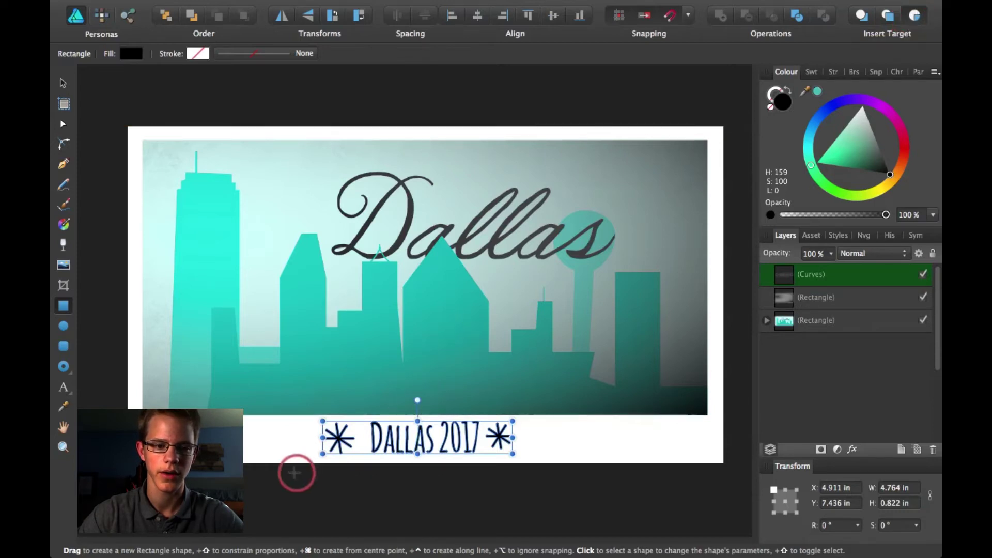
- Draw a thin rectangle across the Dallas 2017 caption, then deselect it
drag(306, 429, 534, 446)
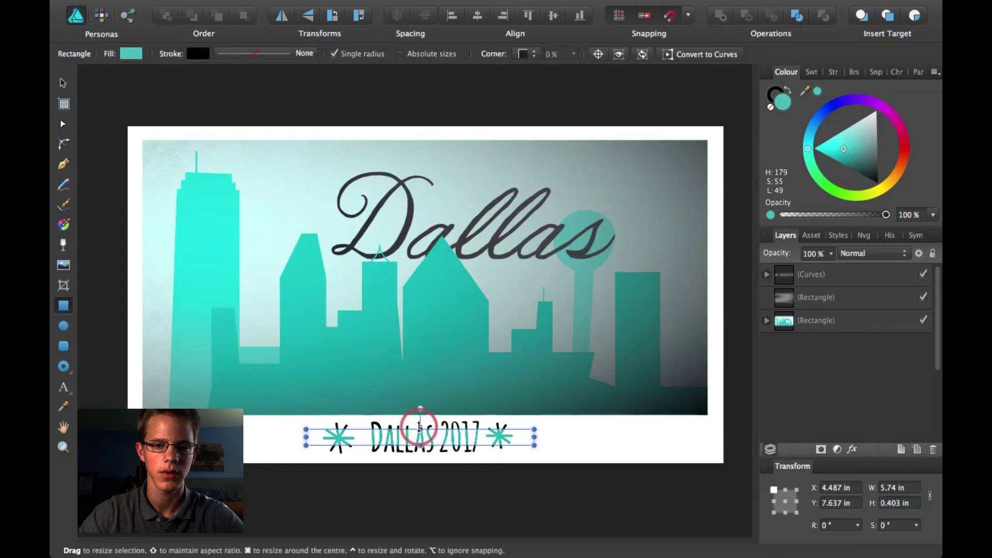
drag(420, 430, 420, 441)
click(188, 403)
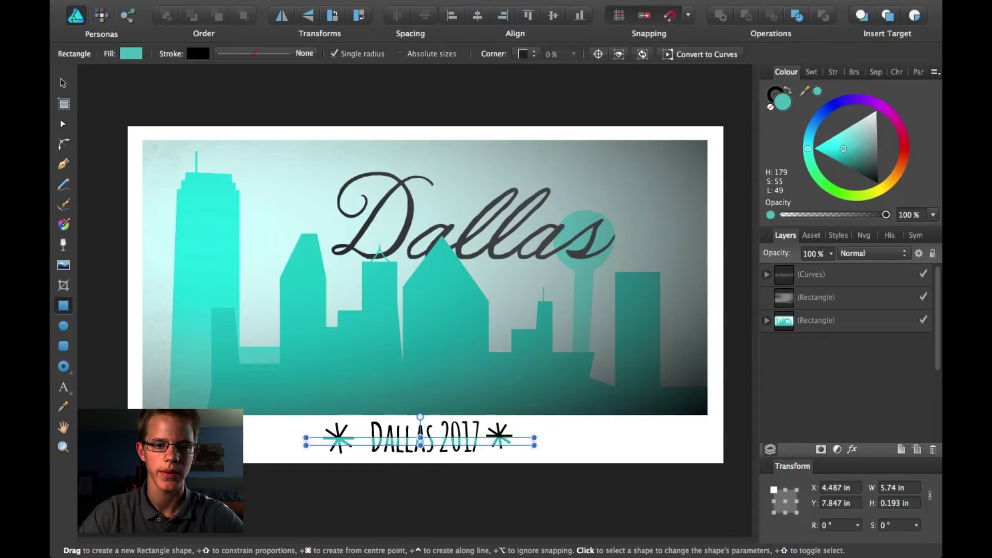
scroll(425, 298, up, 1)
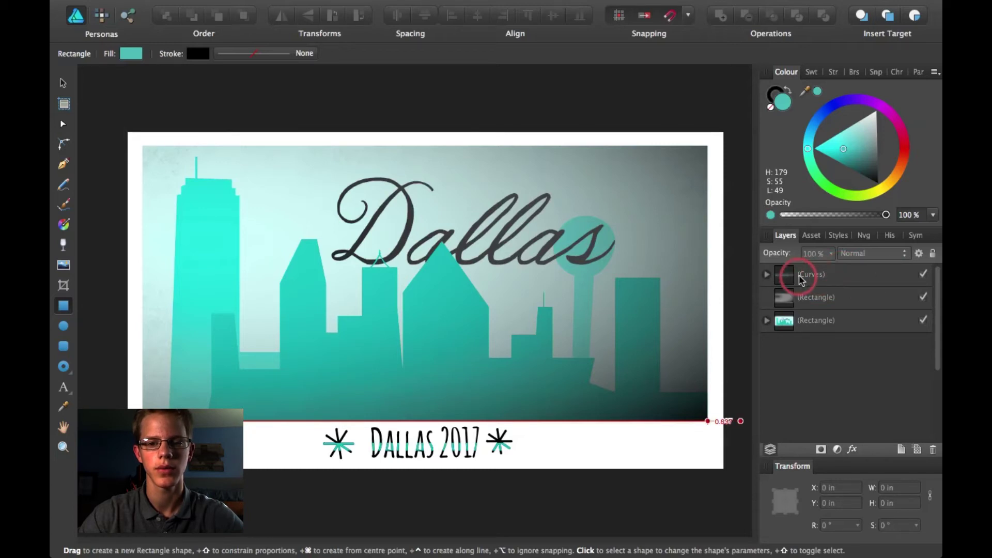
- Expand the caption's Curves group and select the rectangle nested inside
click(768, 275)
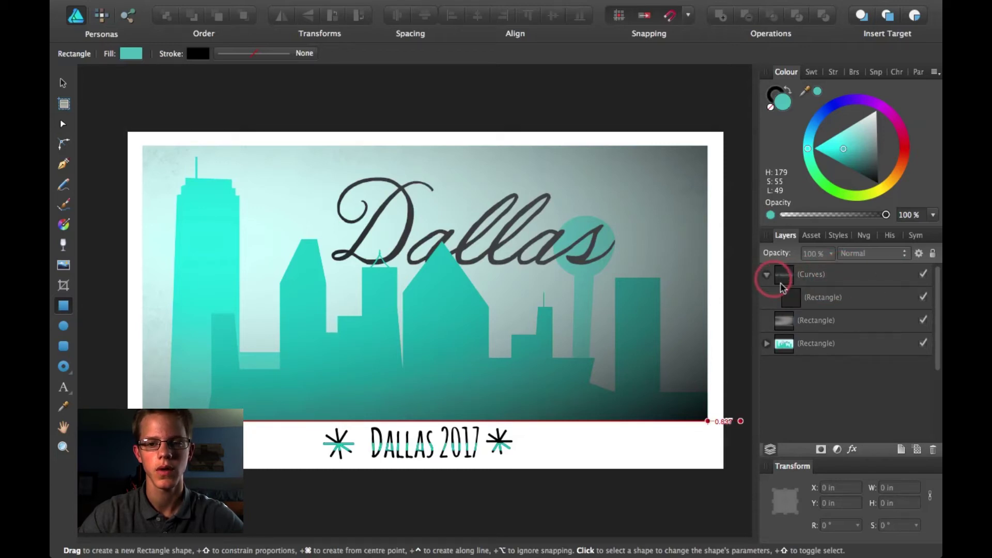
click(819, 296)
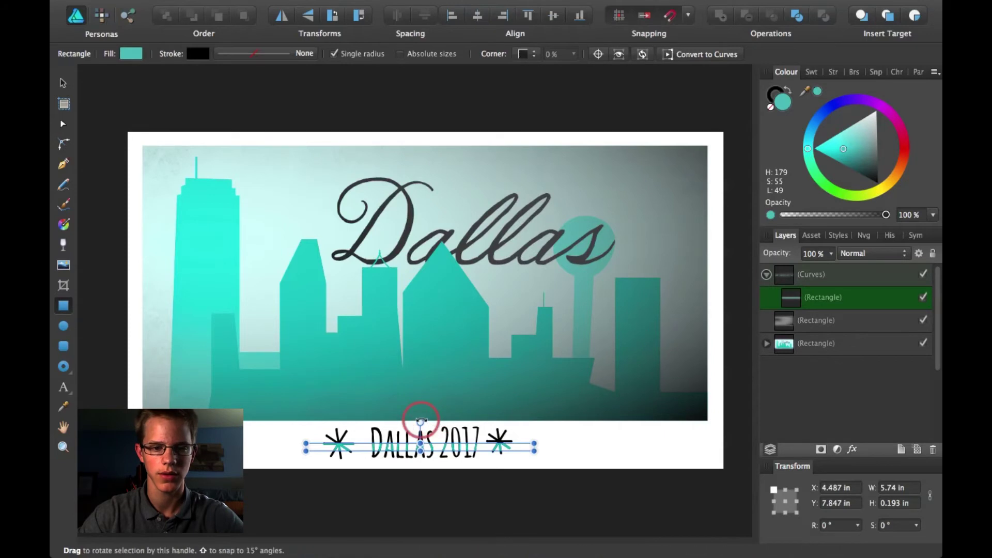
drag(420, 422, 420, 421)
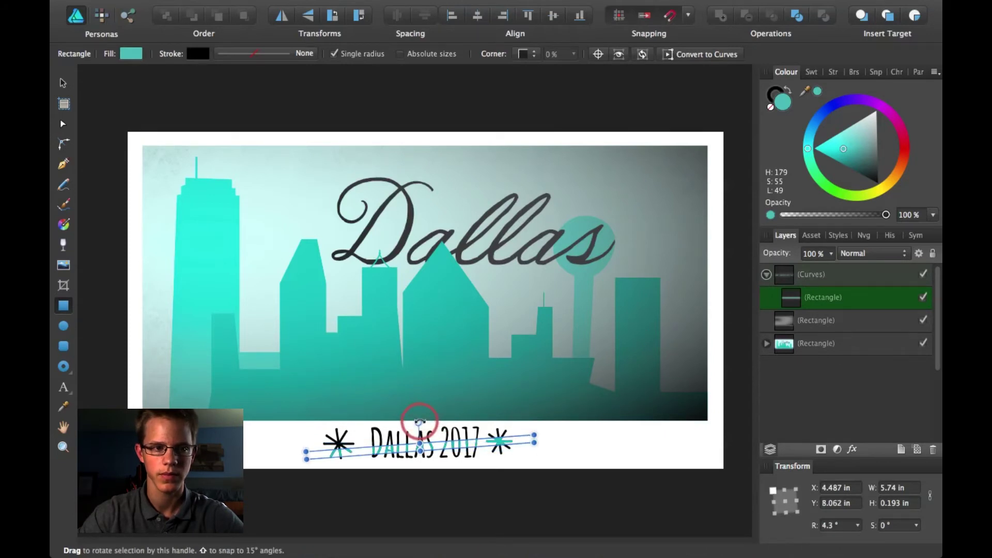
- Nudge the tilted rectangle slightly up-left, deselect it, and collapse the Curves group
click(63, 83)
click(427, 448)
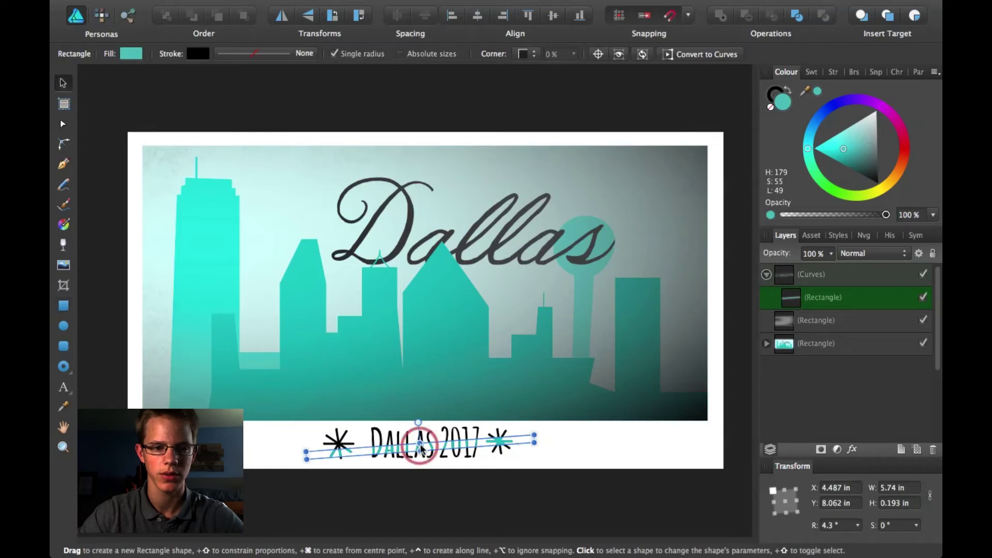
drag(427, 448, 417, 427)
click(422, 519)
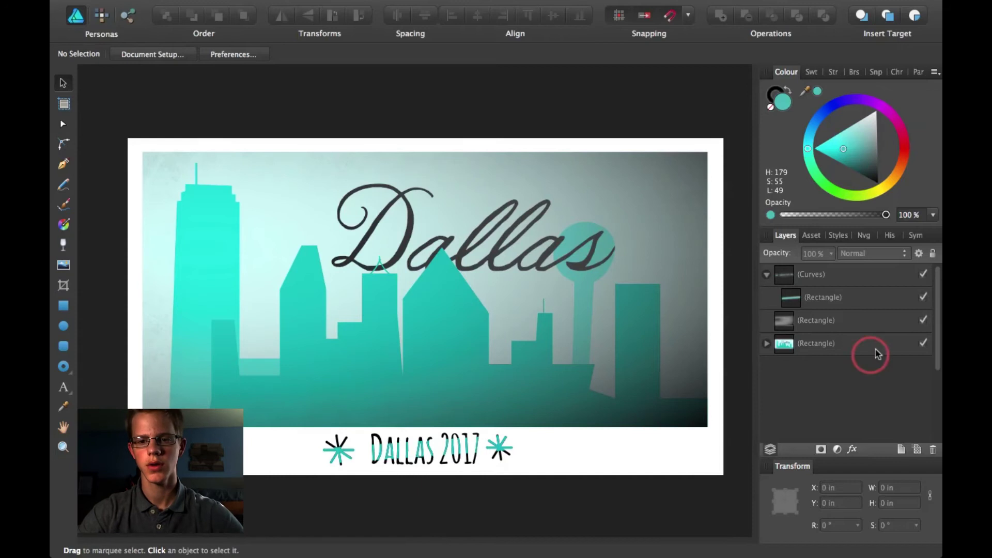
click(766, 274)
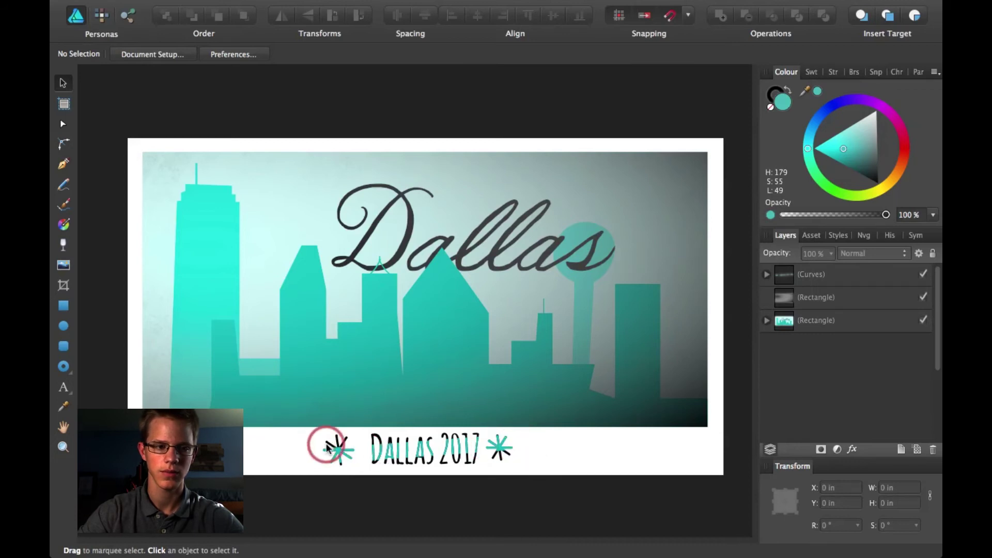
- With the caption selected, set Insert Target to behind the selection
click(63, 305)
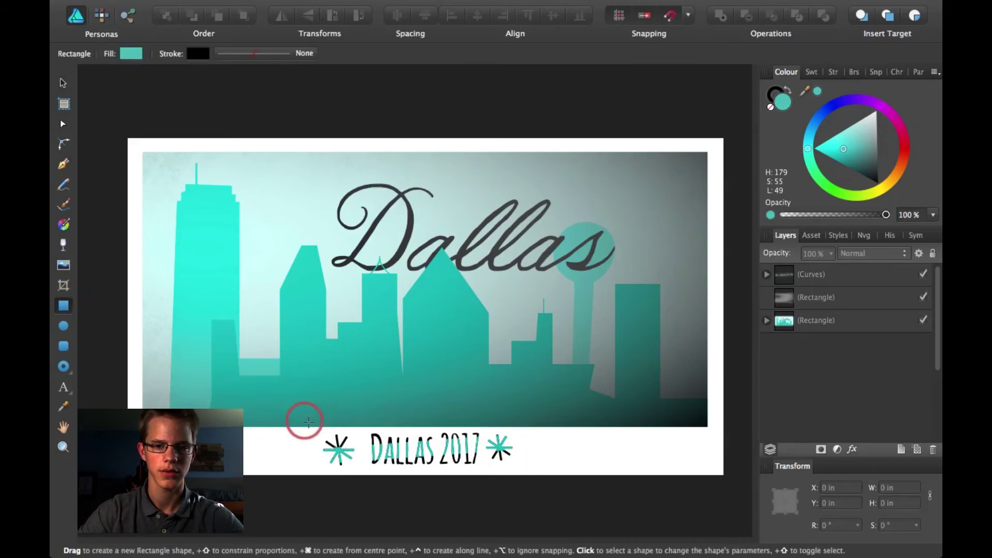
click(855, 274)
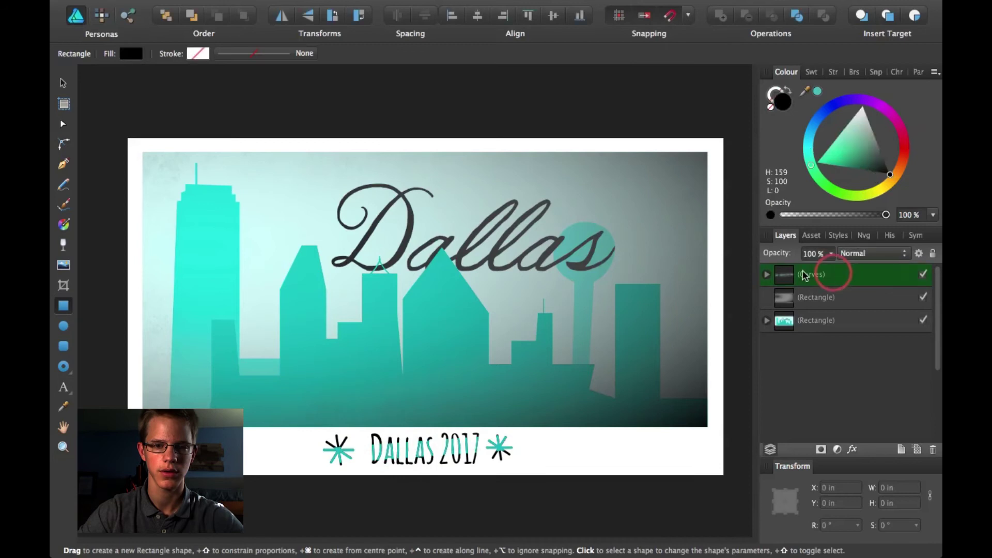
key(a)
click(59, 323)
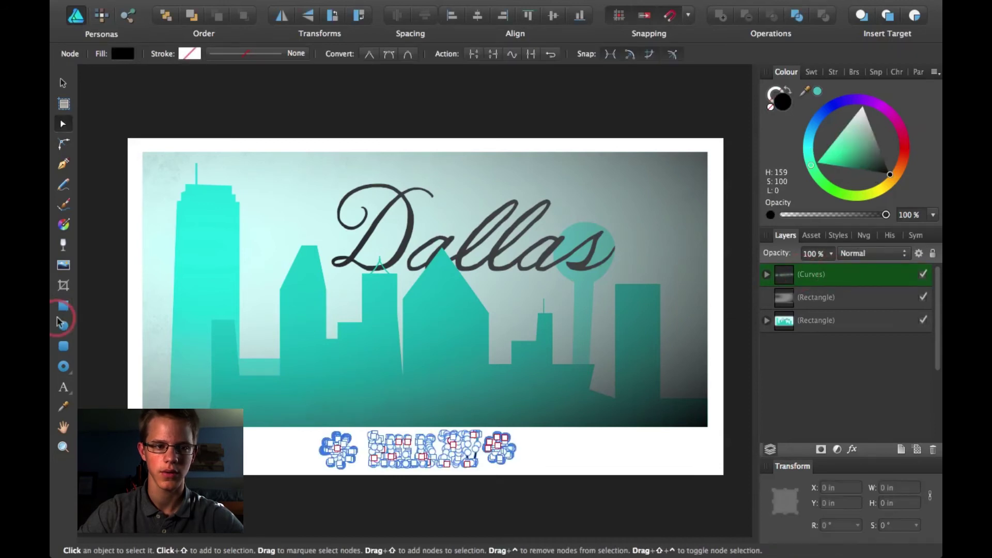
click(64, 306)
key(a)
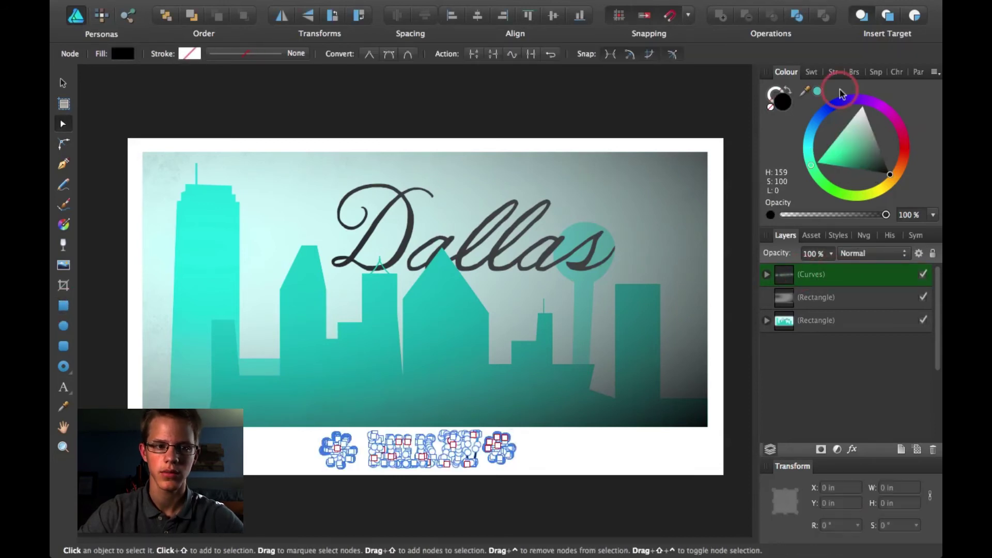
click(881, 29)
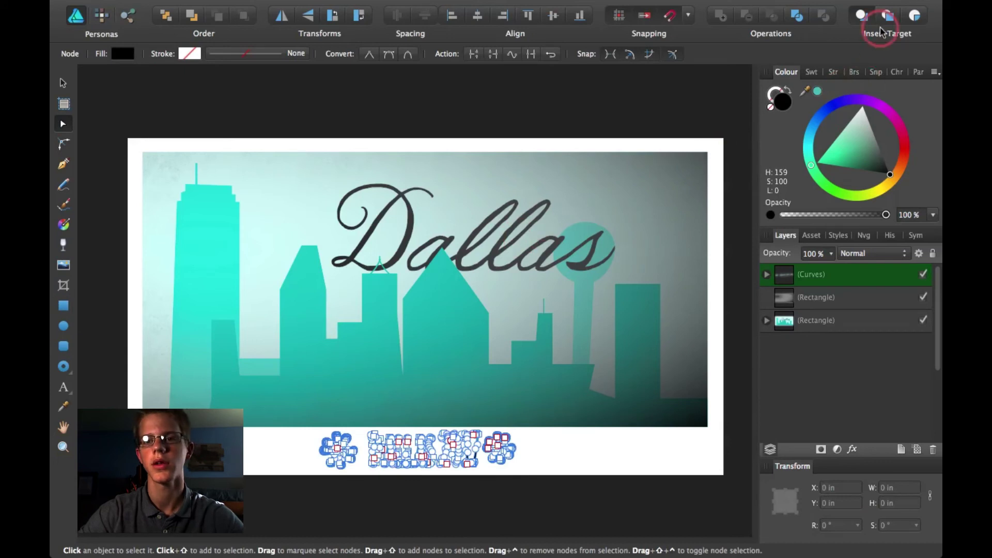
click(864, 16)
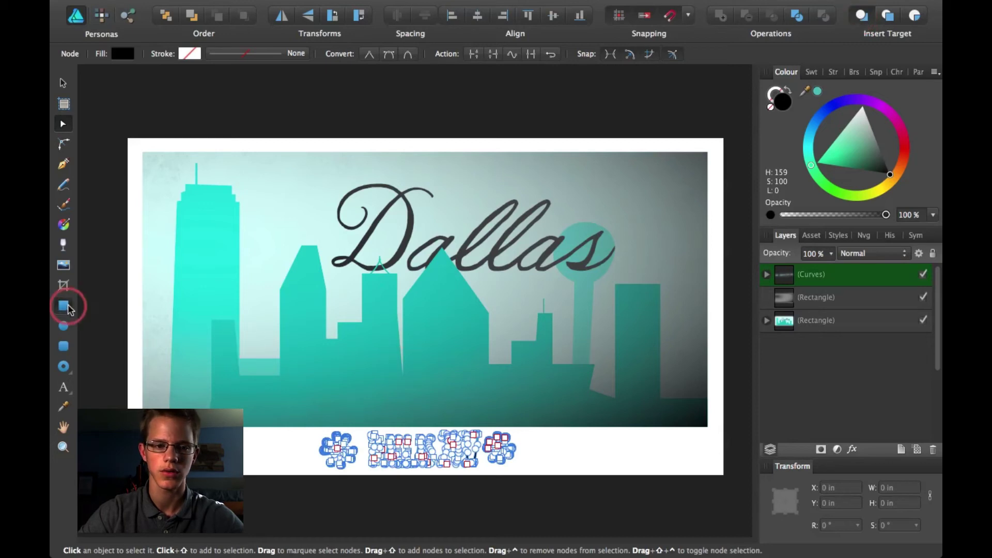
click(68, 308)
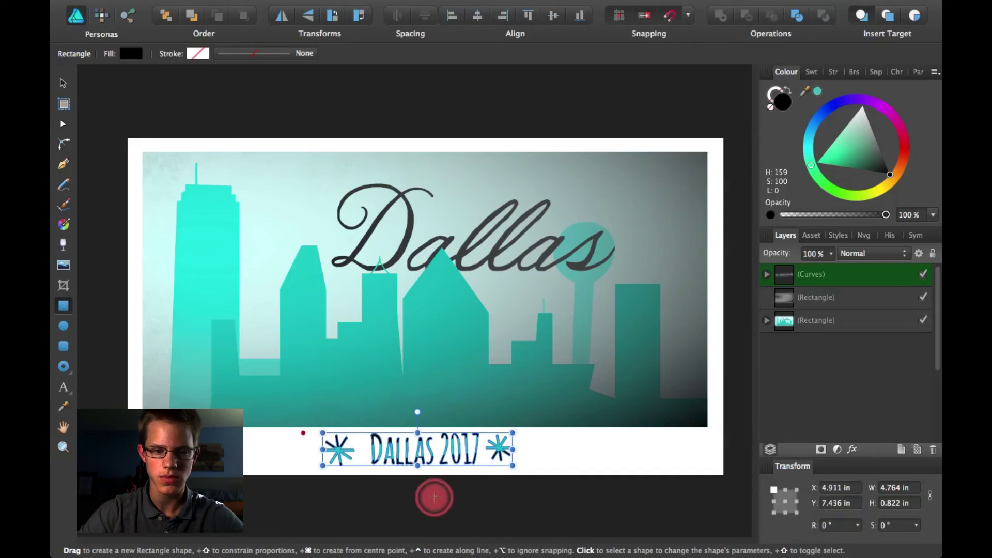
- Draw a rectangle over the caption, extend it to the page bottom, and fill it black
drag(309, 433, 533, 466)
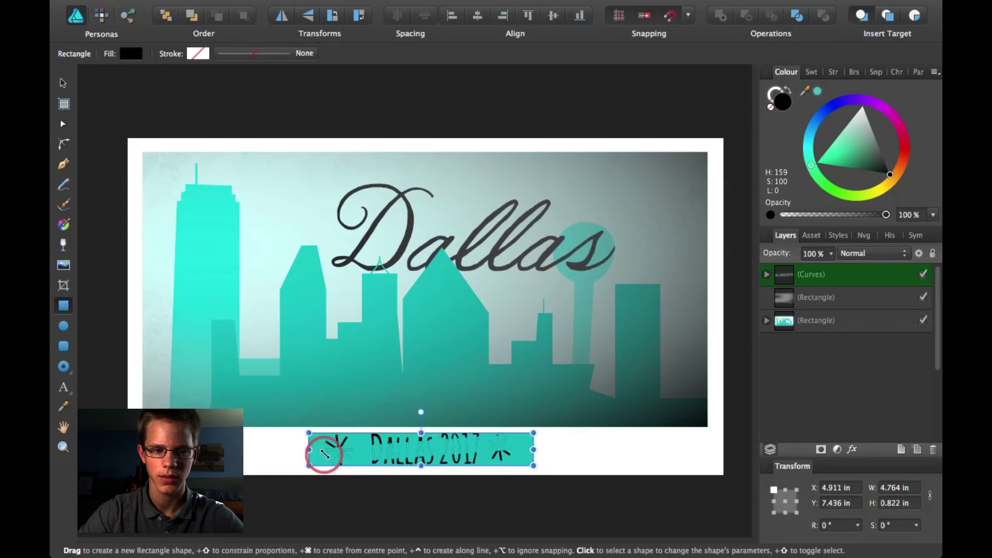
drag(310, 452, 315, 452)
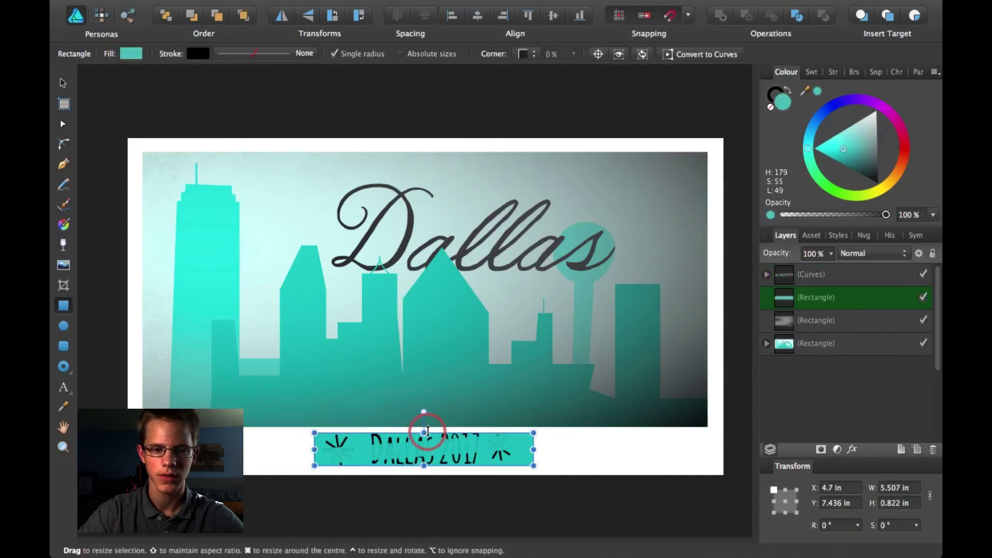
drag(429, 429, 429, 430)
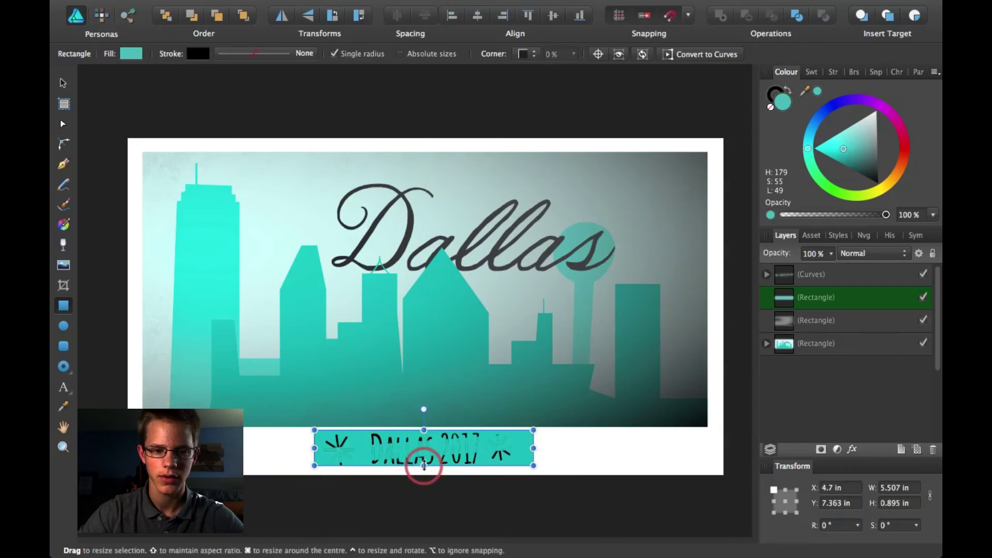
drag(423, 465, 424, 465)
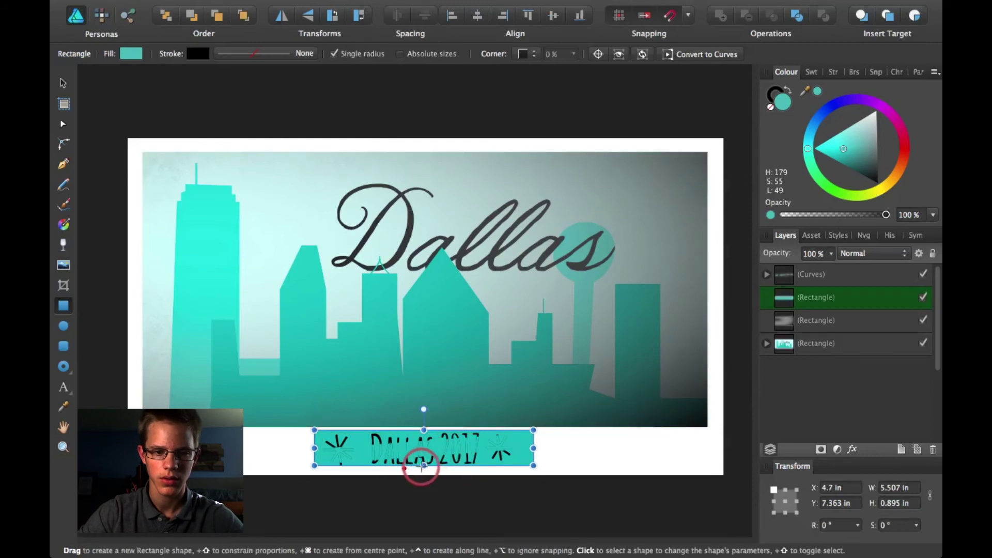
drag(422, 467, 424, 474)
drag(423, 476, 423, 477)
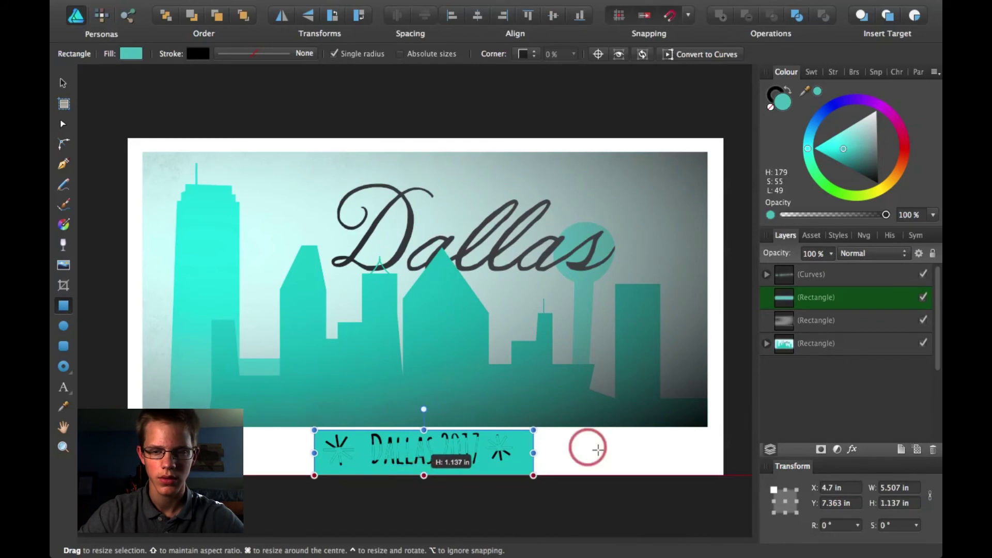
drag(874, 156, 932, 209)
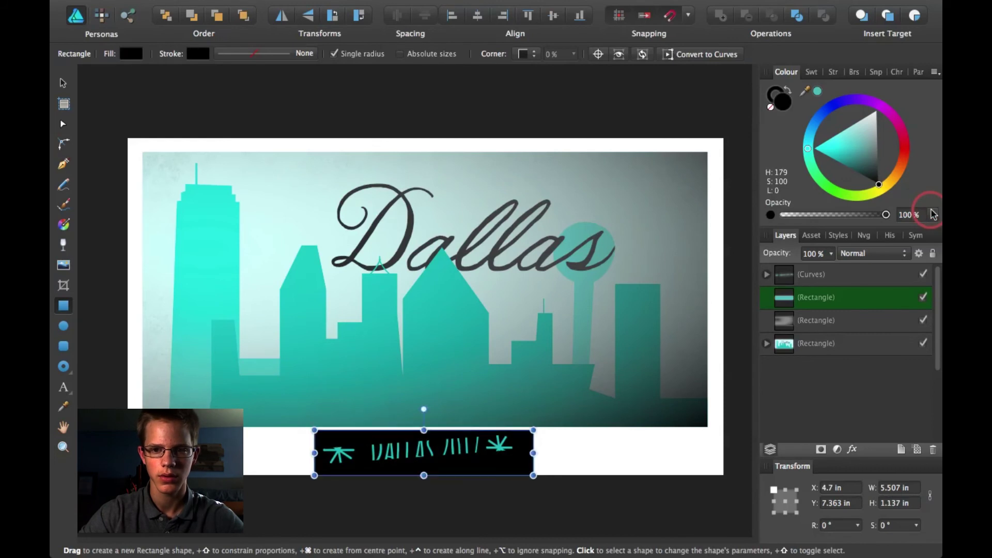
- Set the black bar's opacity to 63%, then deselect and dismiss the context menu
mouse_move(852, 216)
mouse_down()
mouse_move(835, 216)
mouse_move(848, 216)
mouse_up()
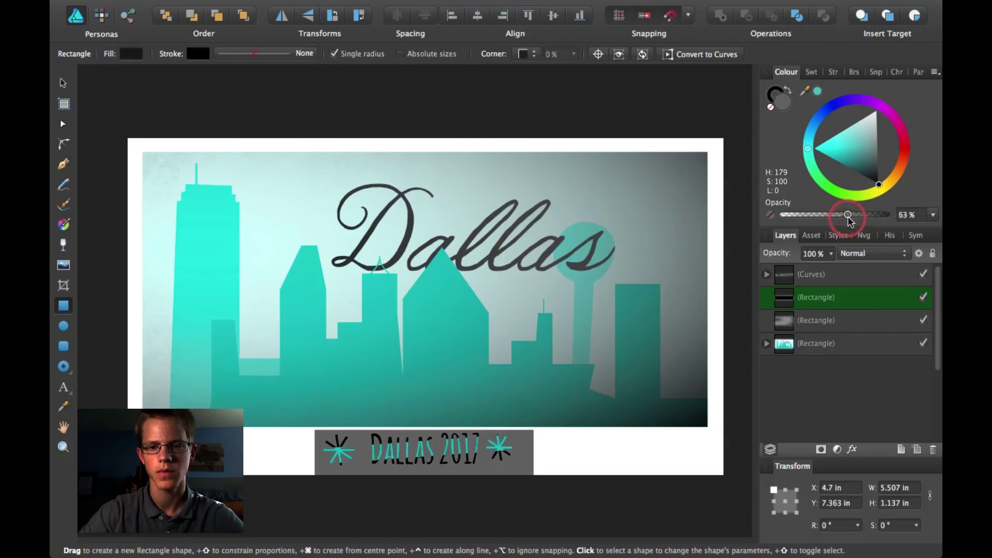
click(751, 221)
scroll(739, 268, left, 2)
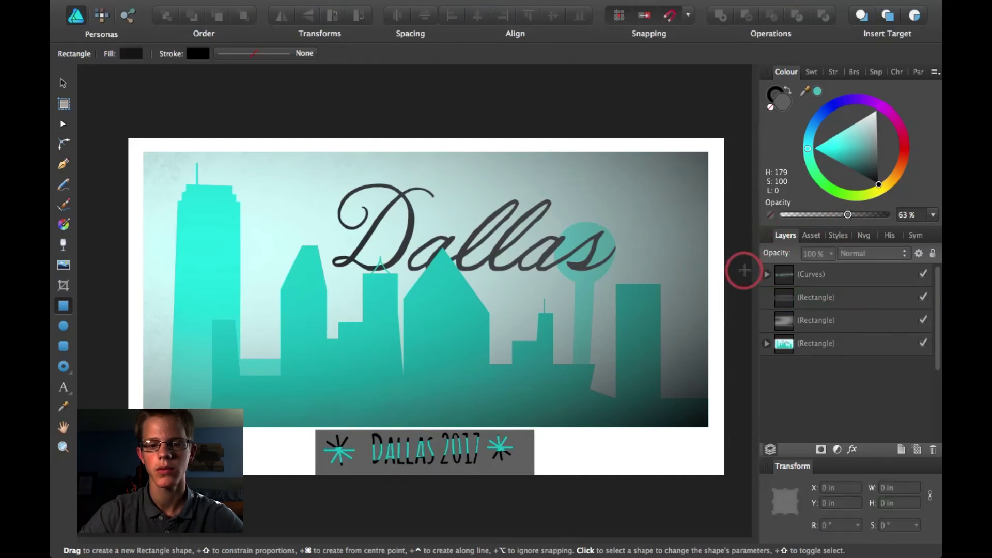
drag(726, 324, 727, 331)
right_click(727, 331)
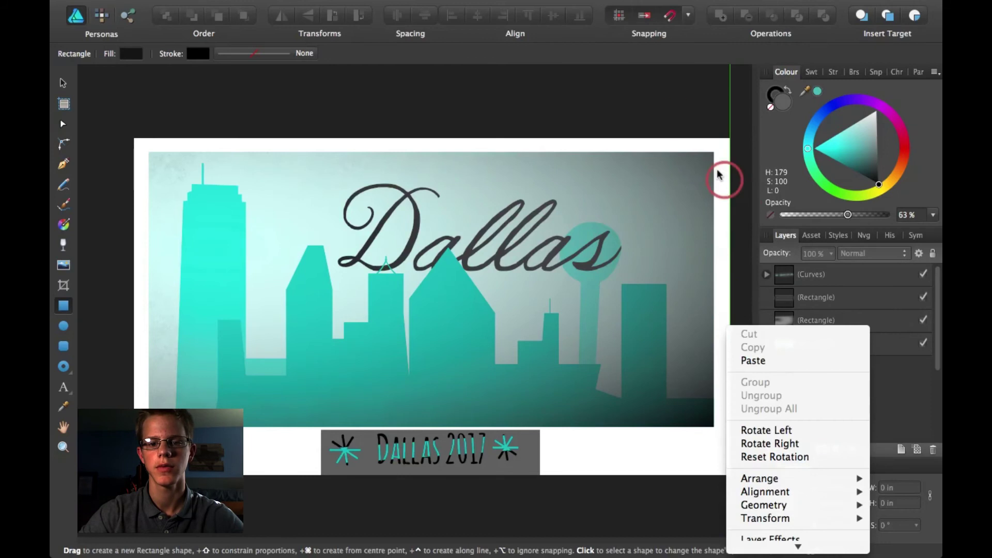
click(681, 115)
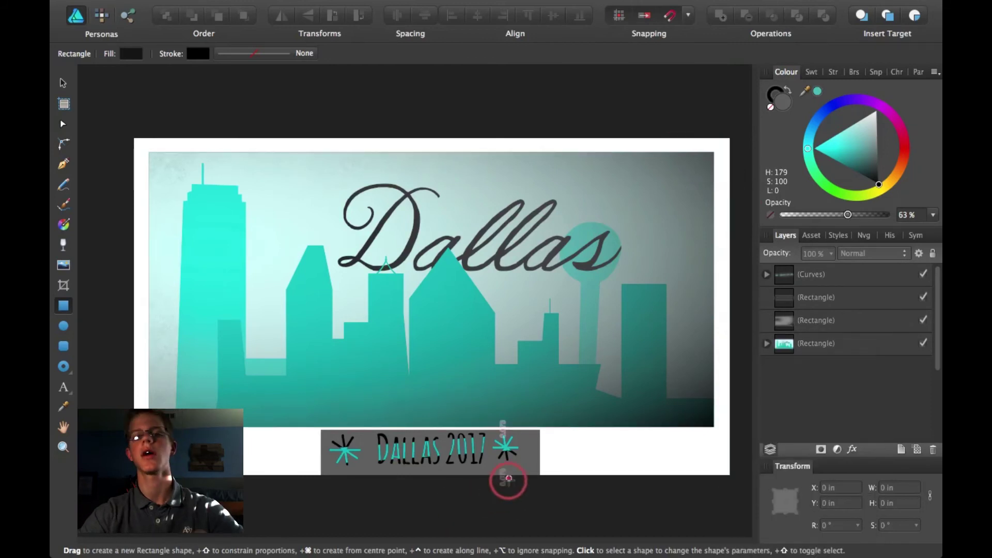